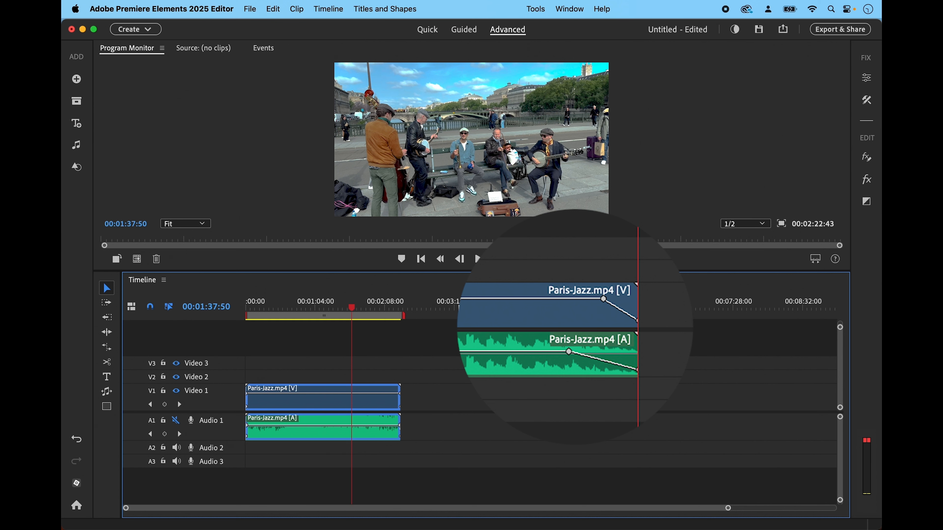
Step: Return to the start of the timeline and unmute the Audio 1 track
{"action": "left_click", "coordinate": [420, 260]}
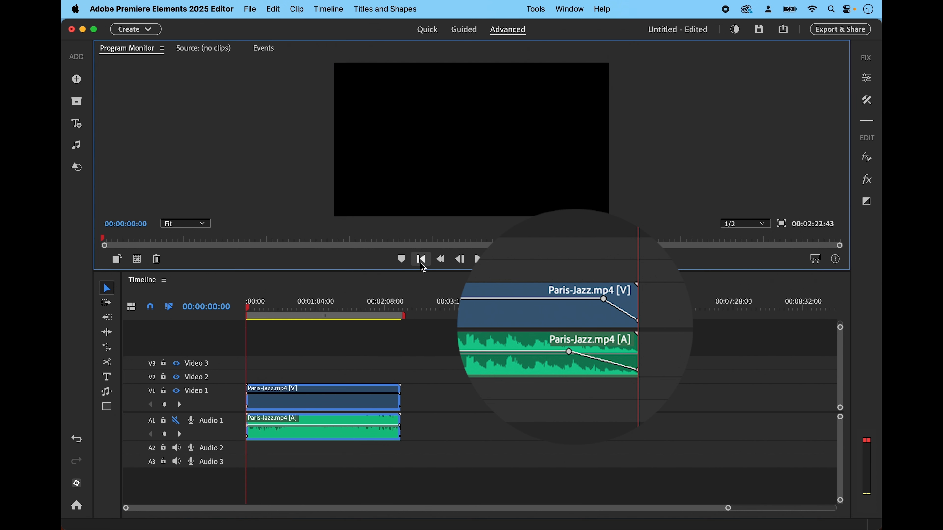
{"action": "left_click", "coordinate": [507, 386]}
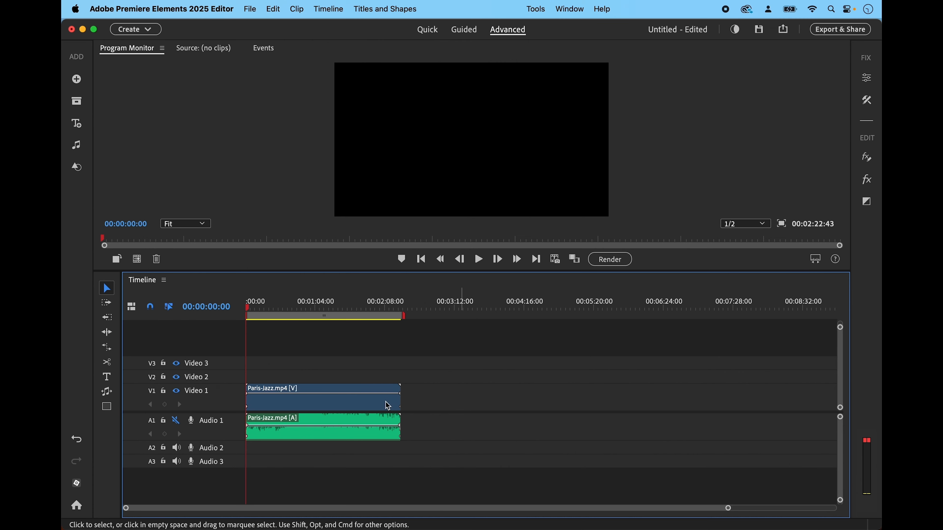
{"action": "left_click", "coordinate": [176, 421]}
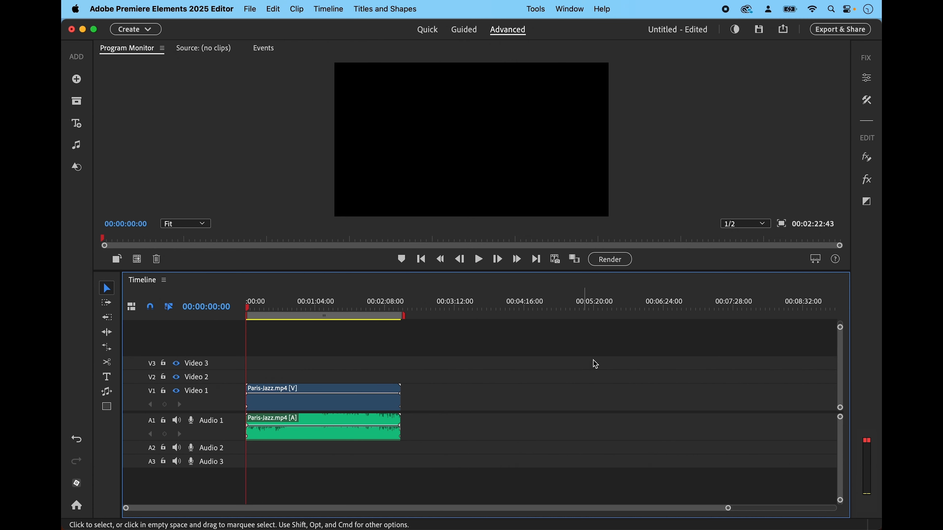
Step: Play the opening seconds of the Paris-Jazz clip in the enlarged preview to check its fade-in, and restore the normal view
{"action": "left_click", "coordinate": [783, 225]}
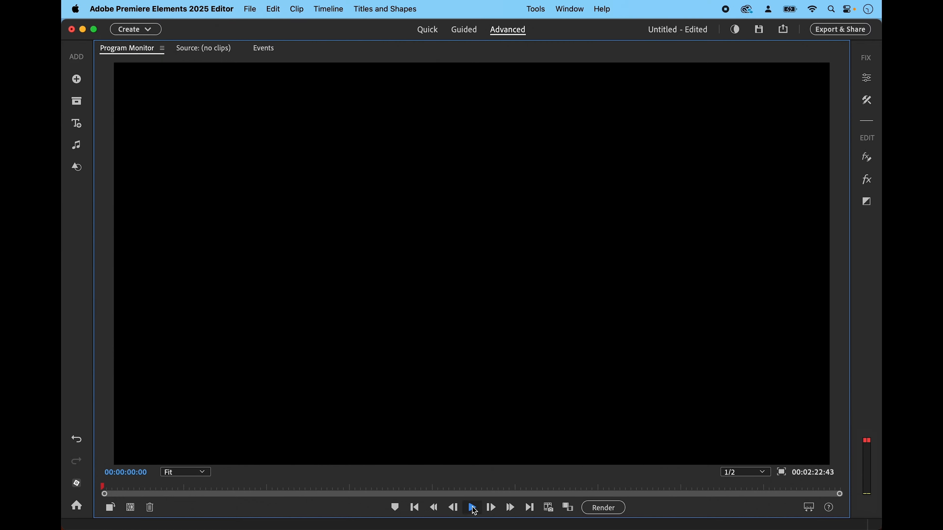
{"action": "left_click", "coordinate": [472, 507]}
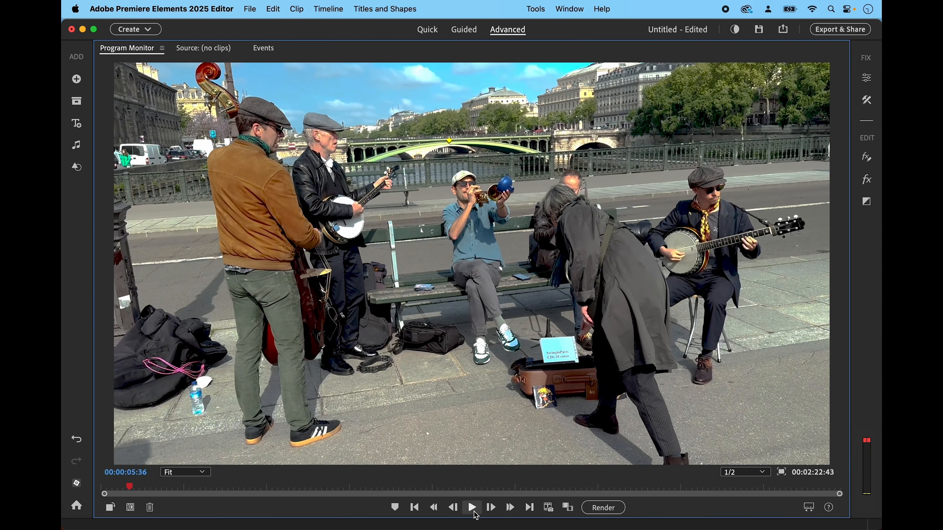
{"action": "left_click", "coordinate": [472, 507]}
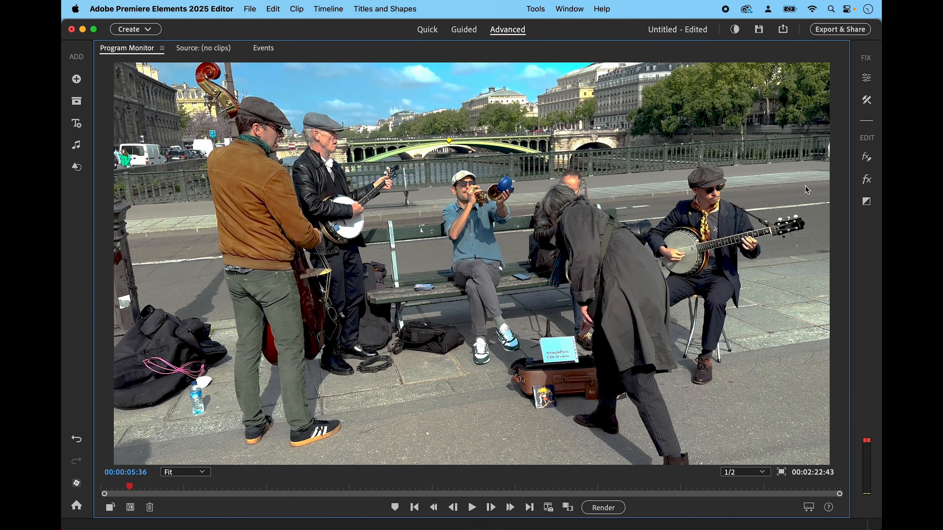
{"action": "left_click", "coordinate": [782, 472]}
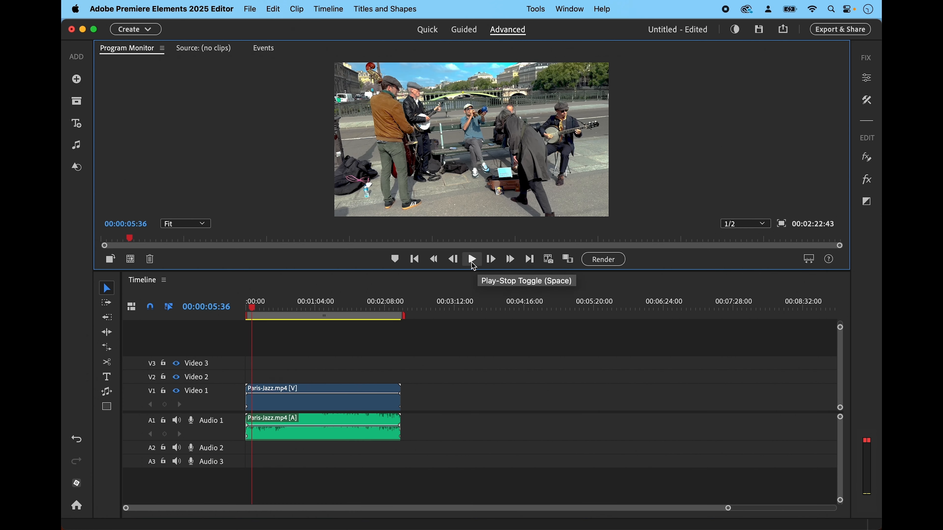
Step: Play the end of the Paris-Jazz clip from 00:02:10:07 in the enlarged preview to check its fade-out
{"action": "left_click", "coordinate": [534, 260]}
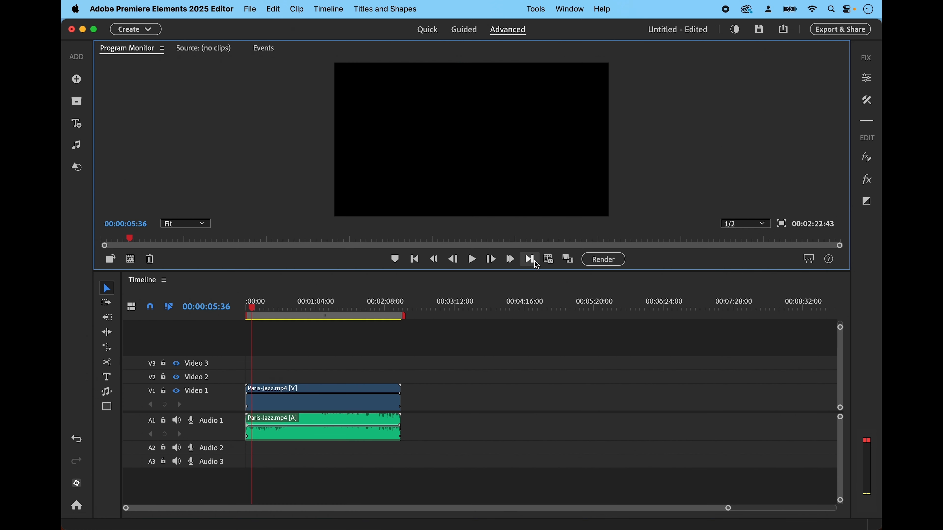
{"action": "left_click", "coordinate": [402, 309]}
{"action": "left_click_drag", "start_coordinate": [403, 312], "coordinate": [388, 310]}
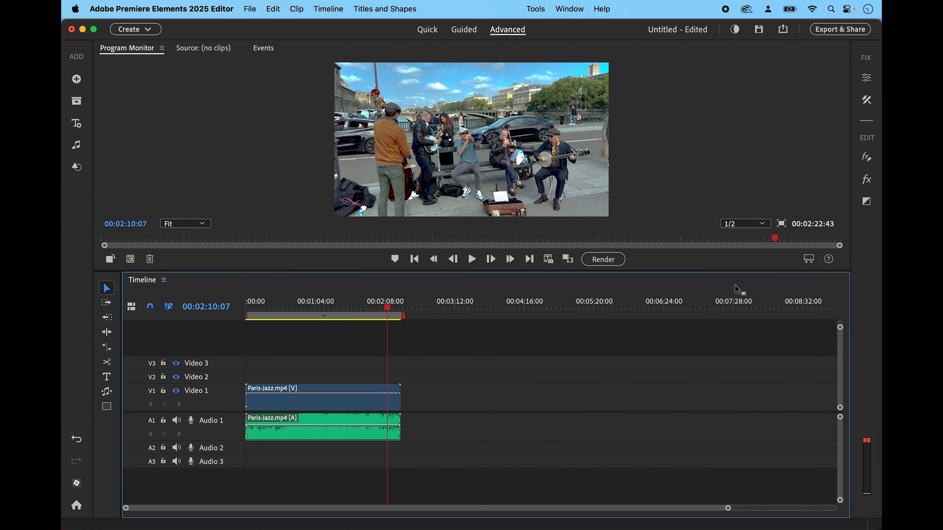
{"action": "left_click", "coordinate": [784, 228]}
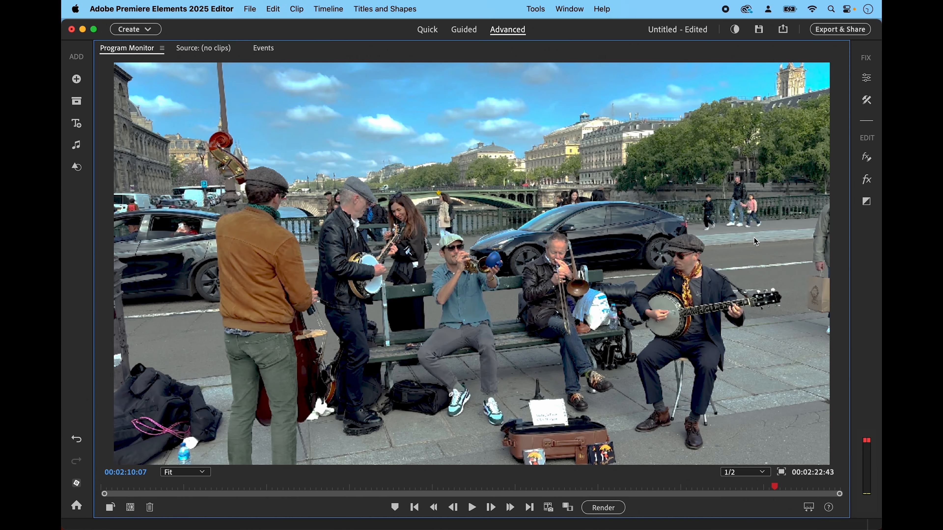
{"action": "left_click", "coordinate": [472, 508]}
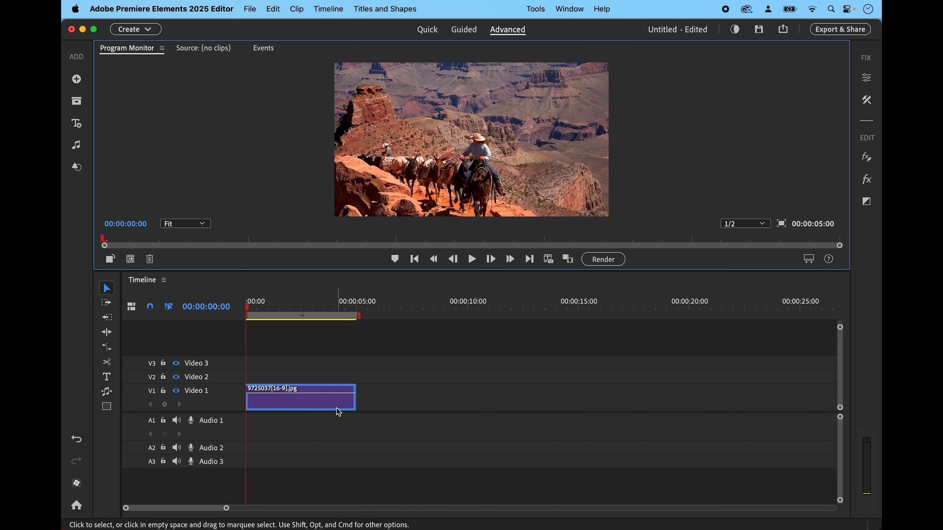
Step: Set the canyon photo's Scale to 283 and enable Scale keyframing at the start of the clip
{"action": "mouse_move", "coordinate": [343, 405]}
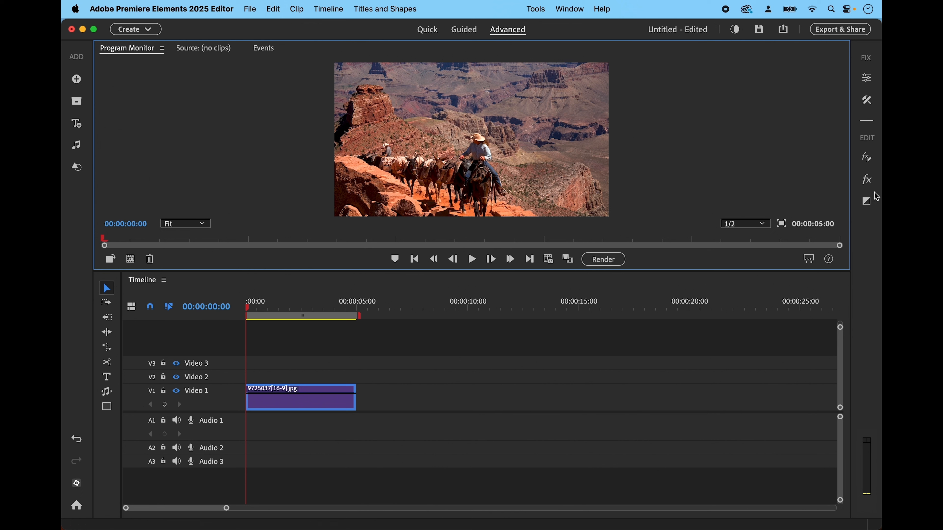
{"action": "left_click", "coordinate": [871, 164]}
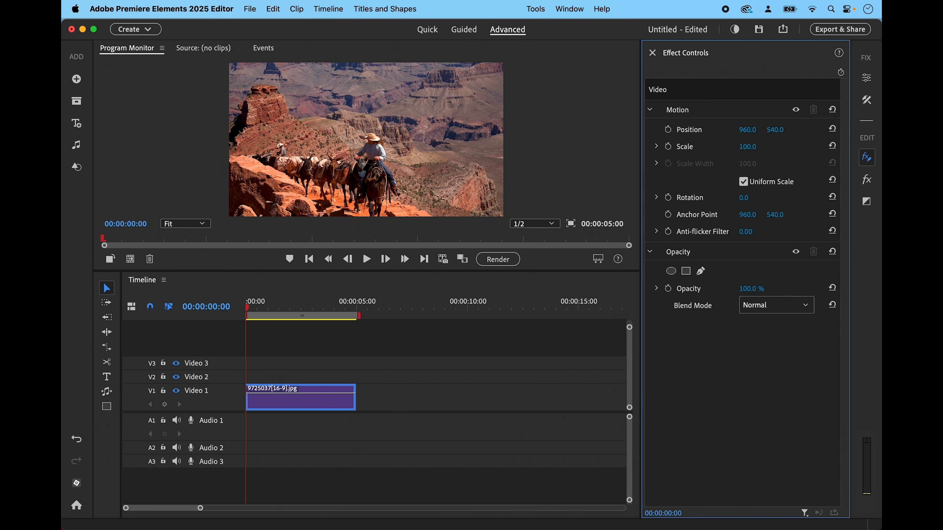
{"action": "left_click_drag", "start_coordinate": [747, 147], "coordinate": [816, 147]}
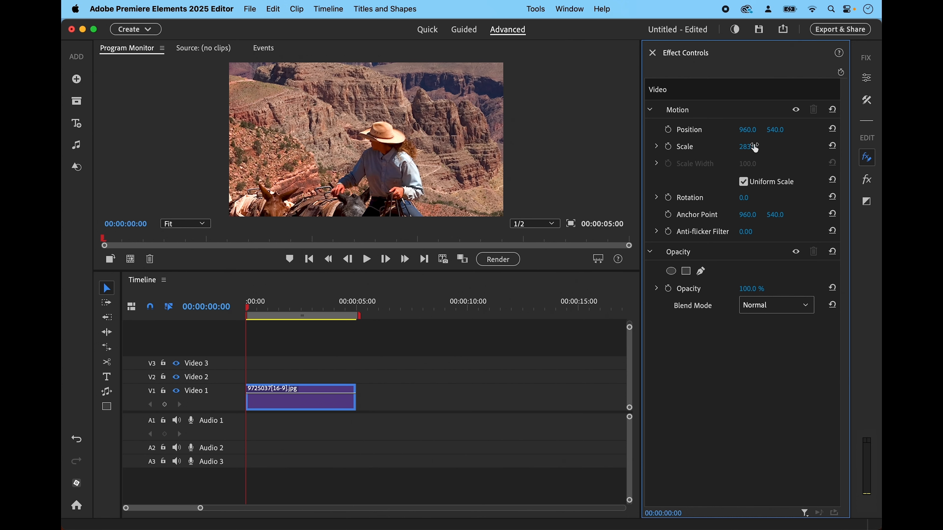
{"action": "left_click", "coordinate": [668, 146]}
Step: Add a second Scale keyframe with the value 100 at 00:00:01:13 on the photo clip
{"action": "left_click", "coordinate": [247, 308]}
{"action": "left_click_drag", "start_coordinate": [248, 312], "coordinate": [279, 315]}
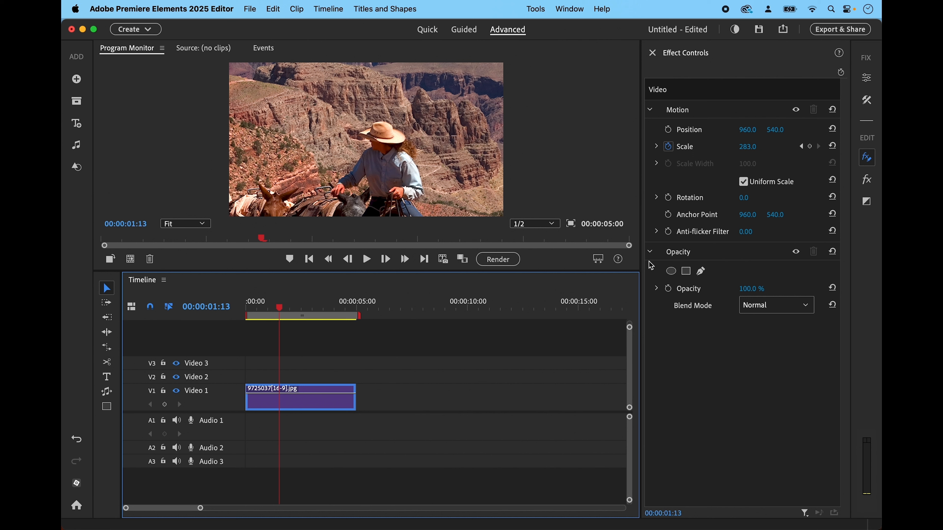
{"action": "left_click", "coordinate": [754, 146]}
{"action": "type", "text": "1"}
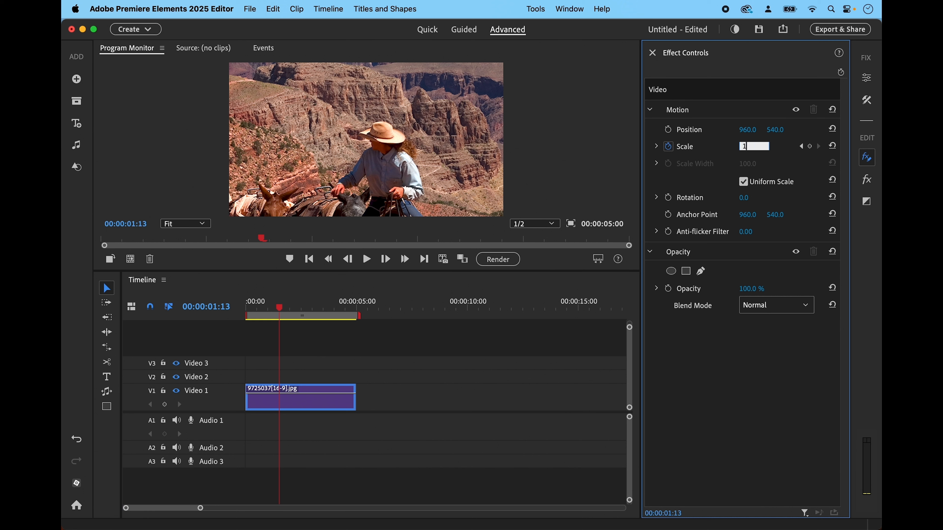
{"action": "type", "text": "00"}
{"action": "key", "text": "Return"}
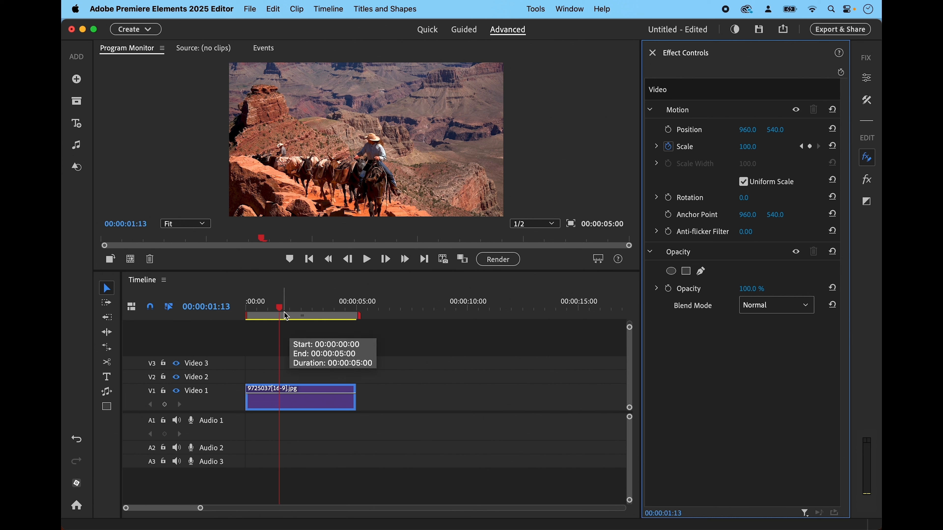
Step: Play the photo clip from the start to review the zoom-out, and park the playhead at 00:00:03:20
{"action": "left_click_drag", "start_coordinate": [286, 316], "coordinate": [238, 321]}
{"action": "left_click", "coordinate": [367, 260]}
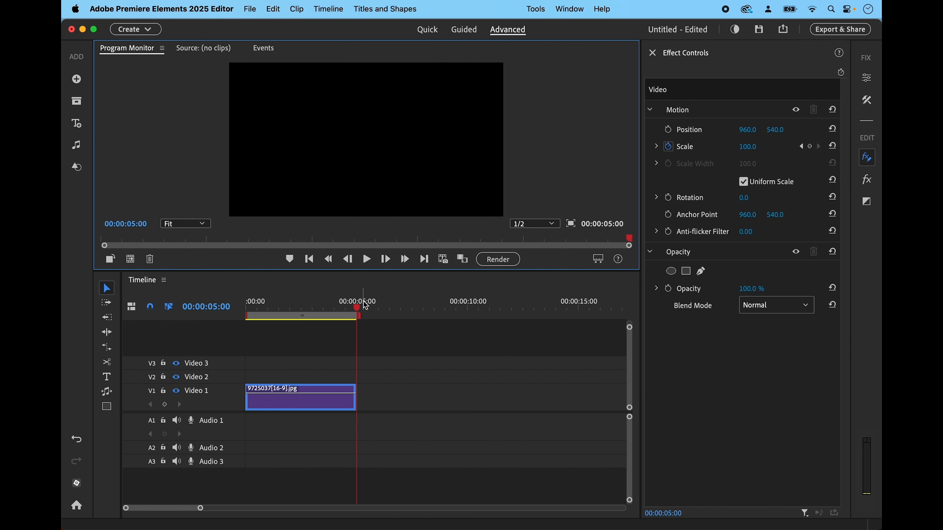
{"action": "left_click_drag", "start_coordinate": [365, 312], "coordinate": [330, 308]}
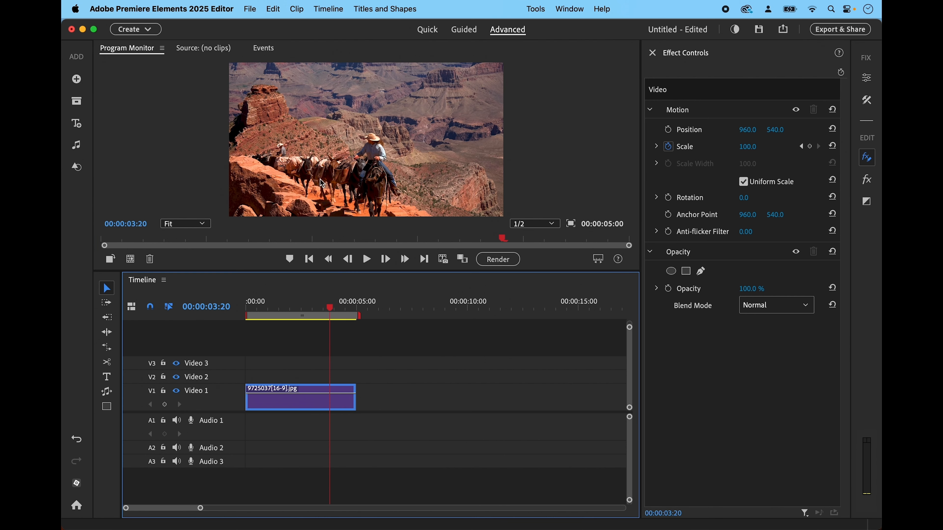
Step: Show the keyframe timeline and move the second Scale keyframe slightly earlier, previewing the quicker zoom from the start
{"action": "left_click", "coordinate": [842, 73]}
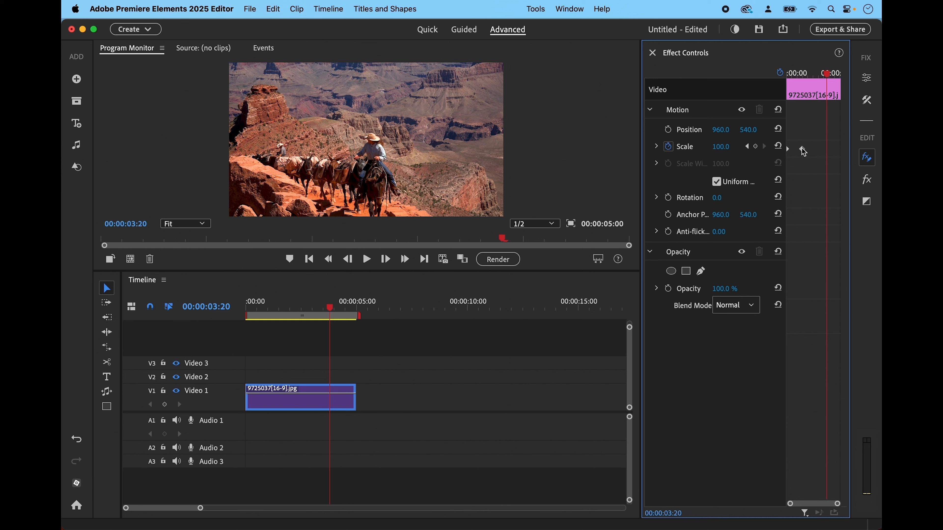
{"action": "left_click_drag", "start_coordinate": [804, 153], "coordinate": [801, 154]}
{"action": "left_click_drag", "start_coordinate": [329, 307], "coordinate": [195, 306]}
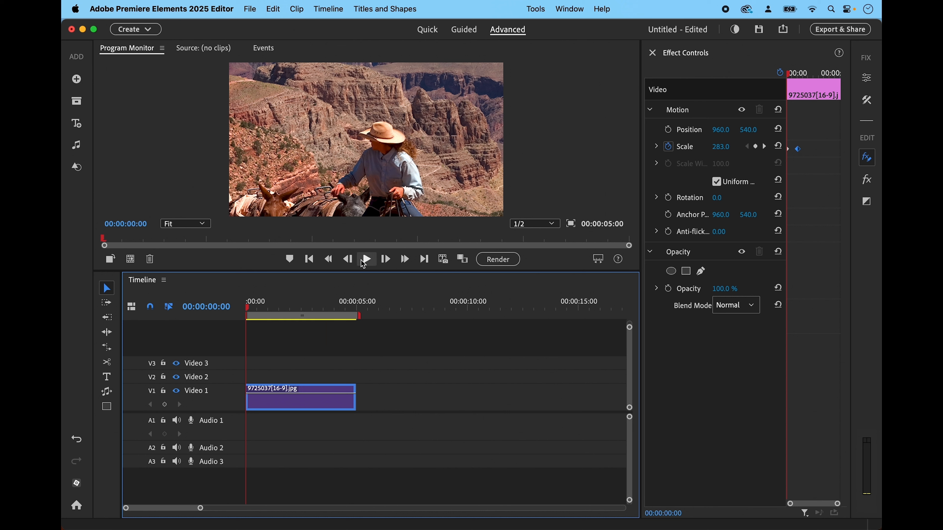
{"action": "left_click", "coordinate": [367, 260]}
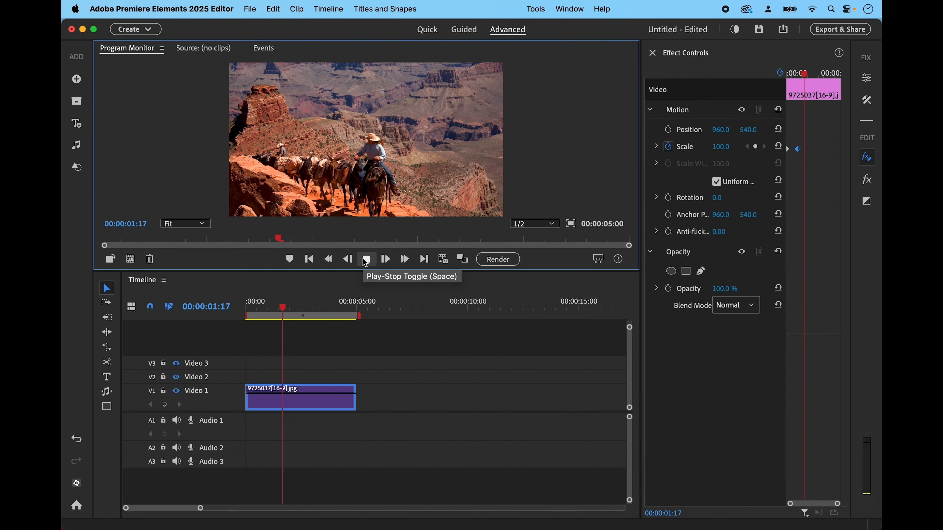
{"action": "left_click", "coordinate": [367, 262]}
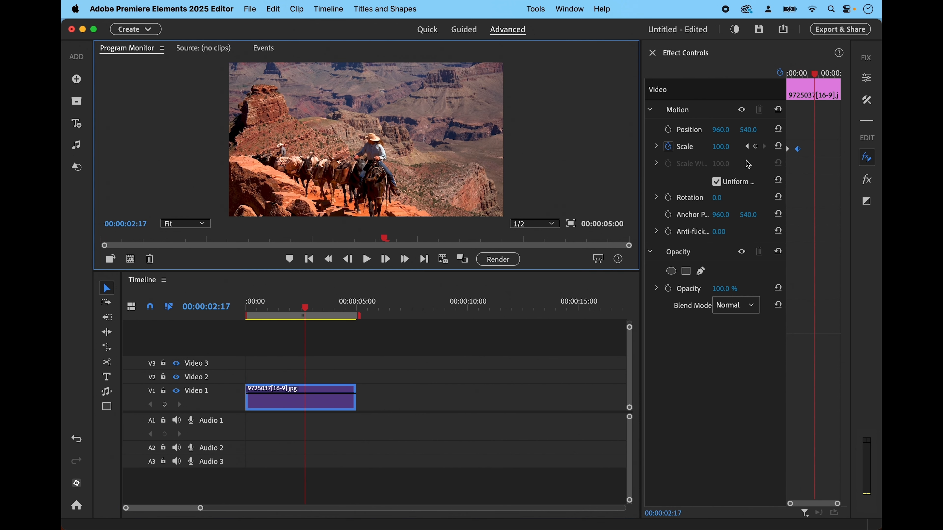
Step: Move the second Scale keyframe out to 00:00:02:17 and preview the slower zoom from the start
{"action": "left_click_drag", "start_coordinate": [798, 156], "coordinate": [815, 160]}
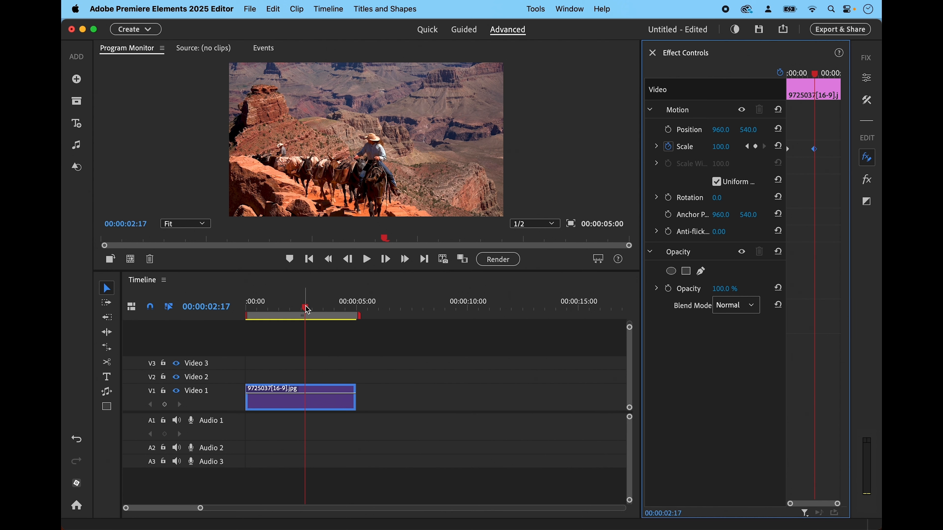
{"action": "left_click_drag", "start_coordinate": [307, 310], "coordinate": [201, 337]}
{"action": "left_click", "coordinate": [366, 259]}
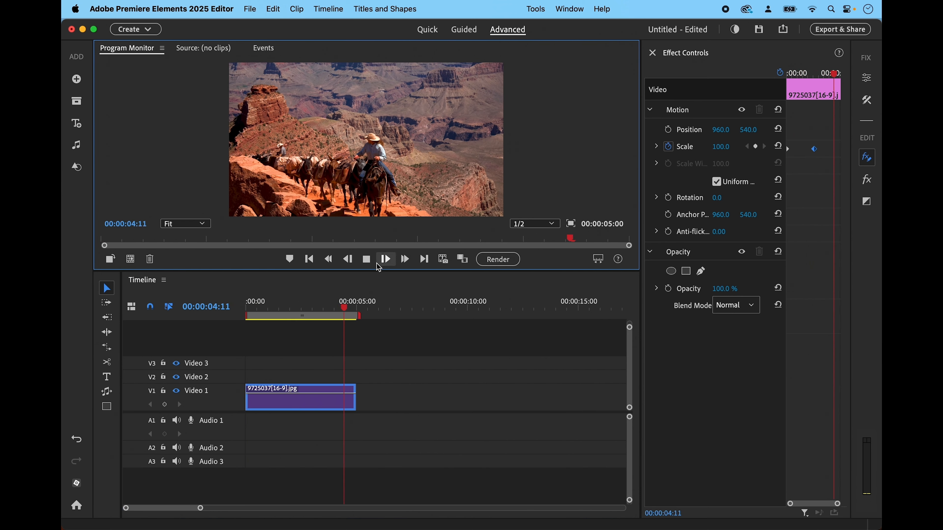
{"action": "left_click", "coordinate": [377, 263]}
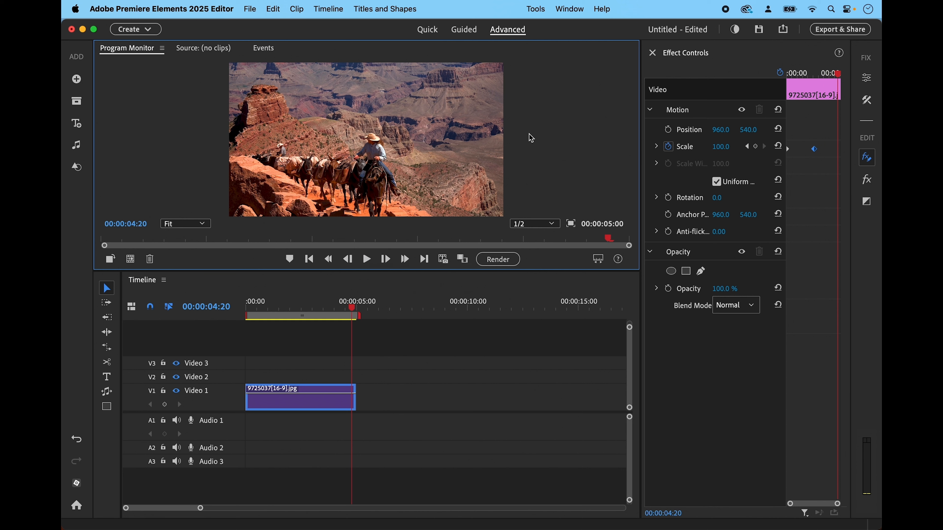
Step: Apply Ease Out interpolation to the first Scale keyframe
{"action": "left_click", "coordinate": [791, 155]}
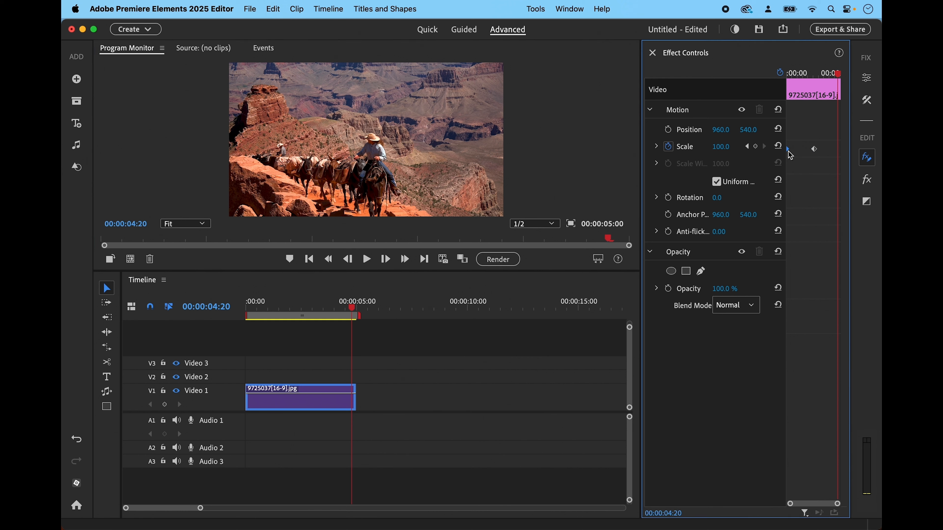
{"action": "right_click", "coordinate": [790, 156]}
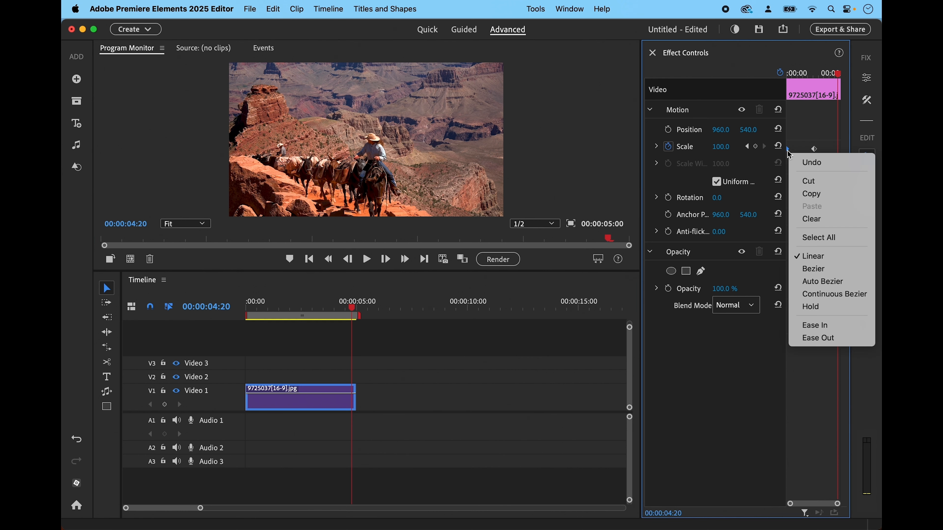
{"action": "left_click", "coordinate": [818, 339]}
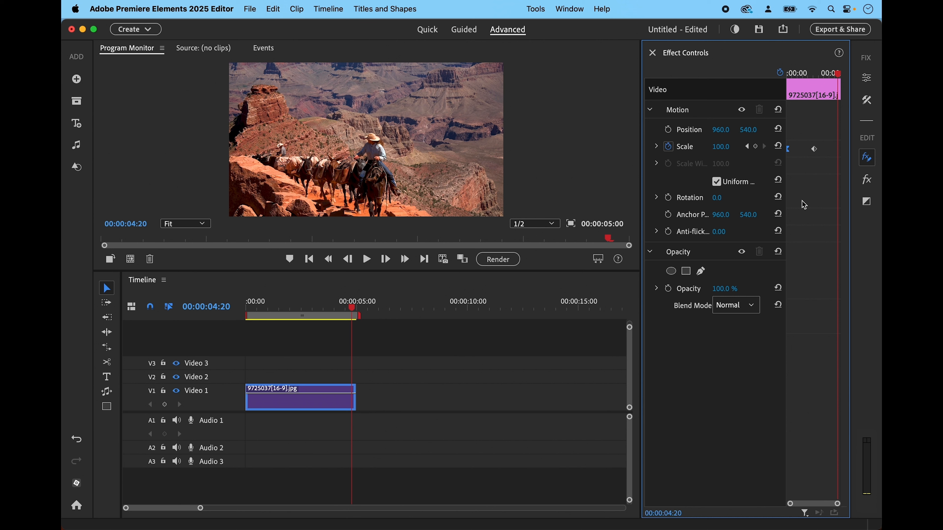
Step: Apply Ease In interpolation to the second Scale keyframe
{"action": "left_click", "coordinate": [822, 151]}
{"action": "right_click", "coordinate": [815, 150]}
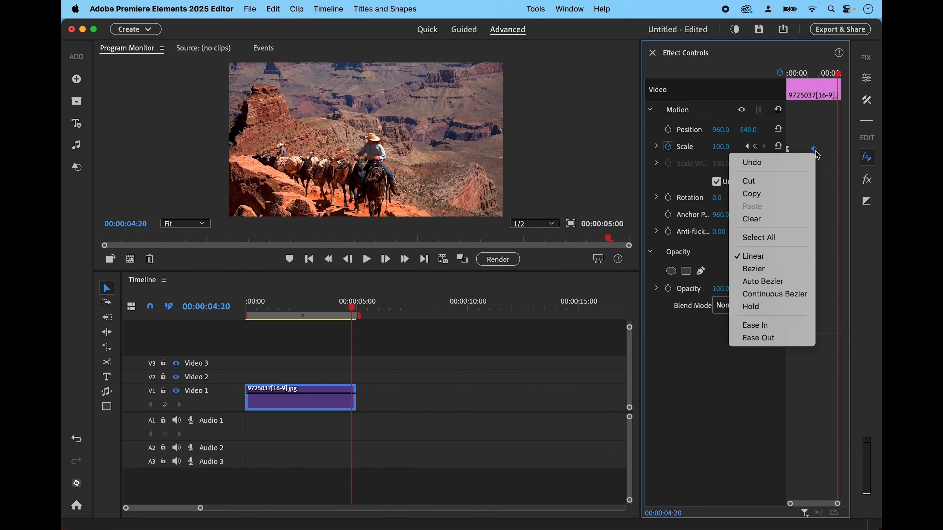
{"action": "left_click", "coordinate": [776, 325]}
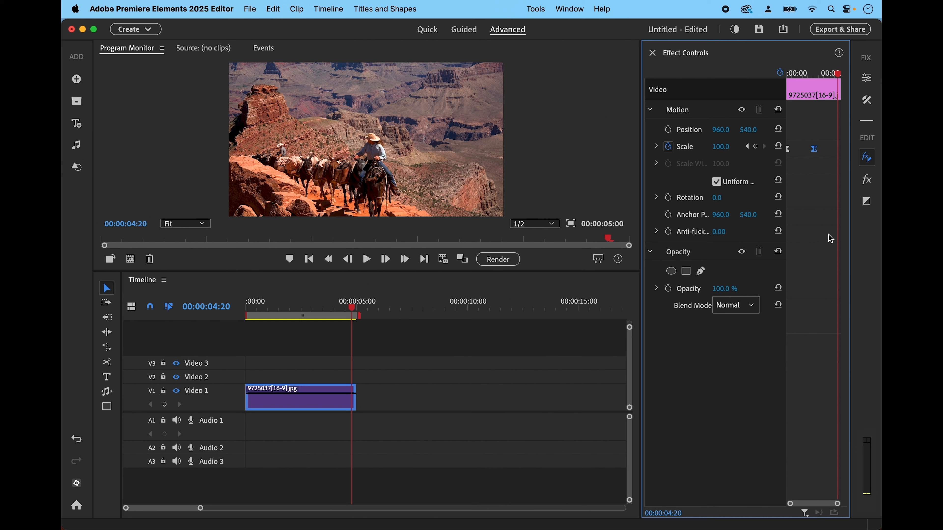
Step: Play the photo clip from the start to review the eased zoom, and move the playhead back into the clip
{"action": "left_click", "coordinate": [341, 308]}
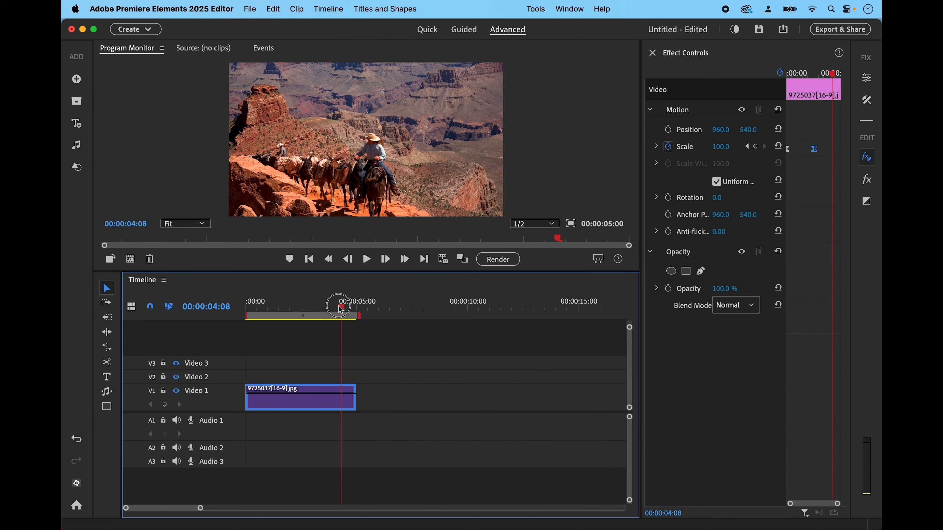
{"action": "key", "text": "Home"}
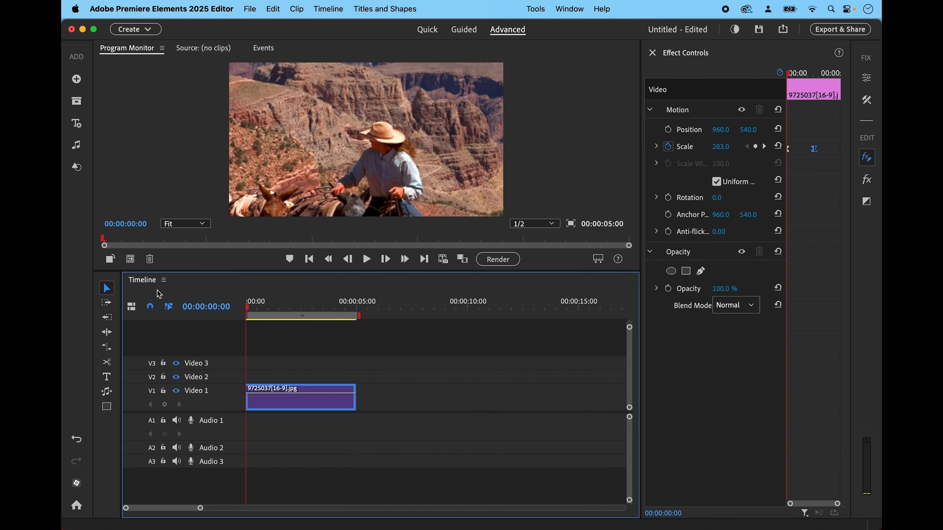
{"action": "left_click", "coordinate": [367, 260]}
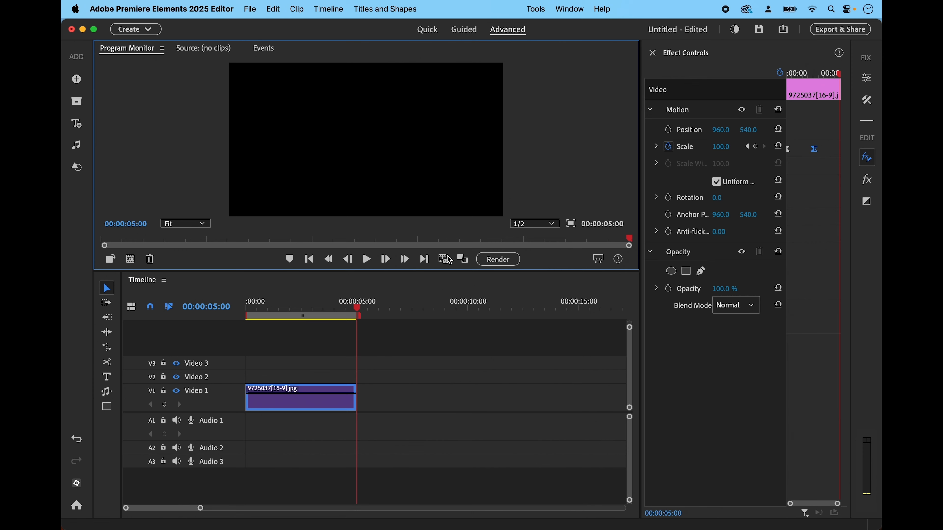
{"action": "left_click_drag", "start_coordinate": [353, 309], "coordinate": [331, 310]}
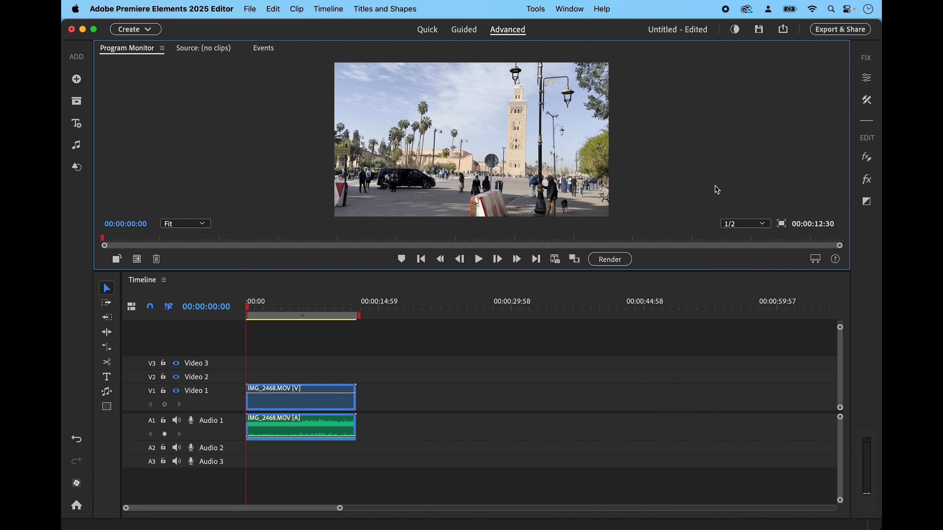
Step: Find the Film Dissolve transition by searching for "film" and apply it to the end of the IMG_2468.MOV video clip
{"action": "left_click", "coordinate": [868, 203]}
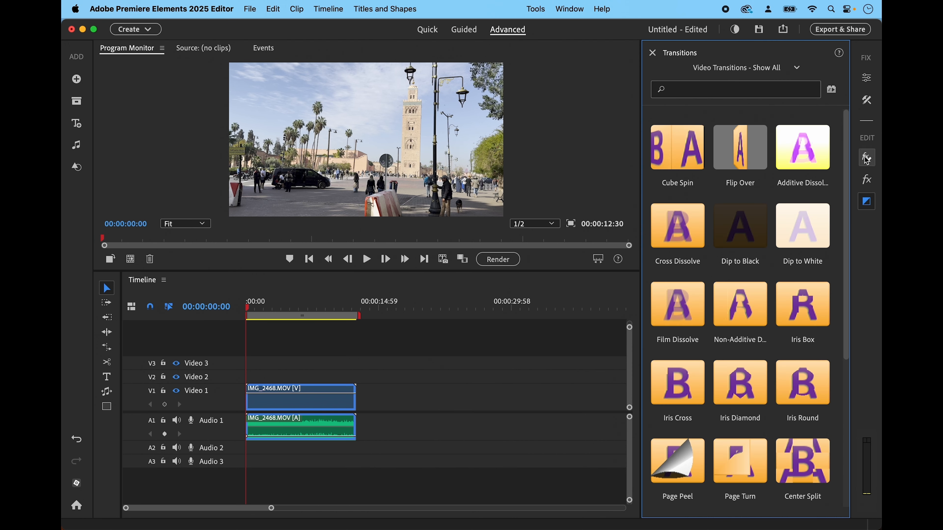
{"action": "left_click", "coordinate": [704, 96]}
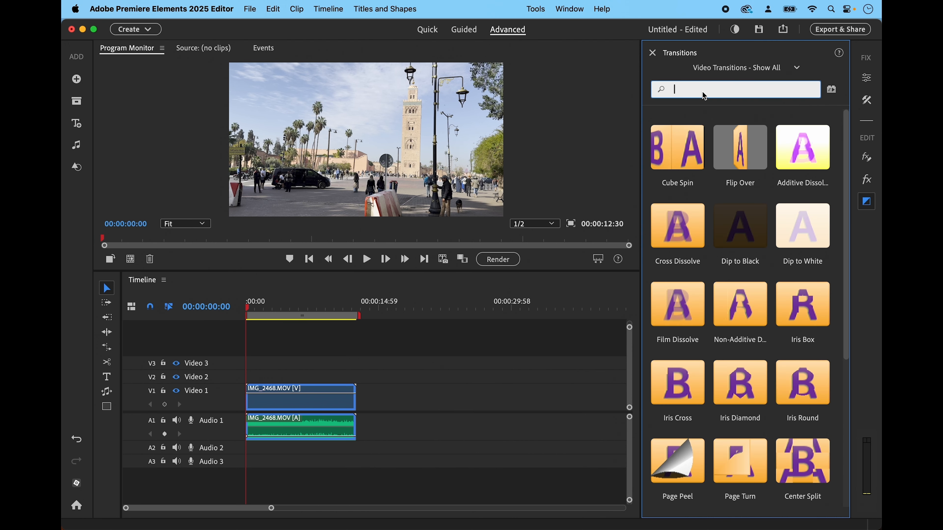
{"action": "type", "text": "film"}
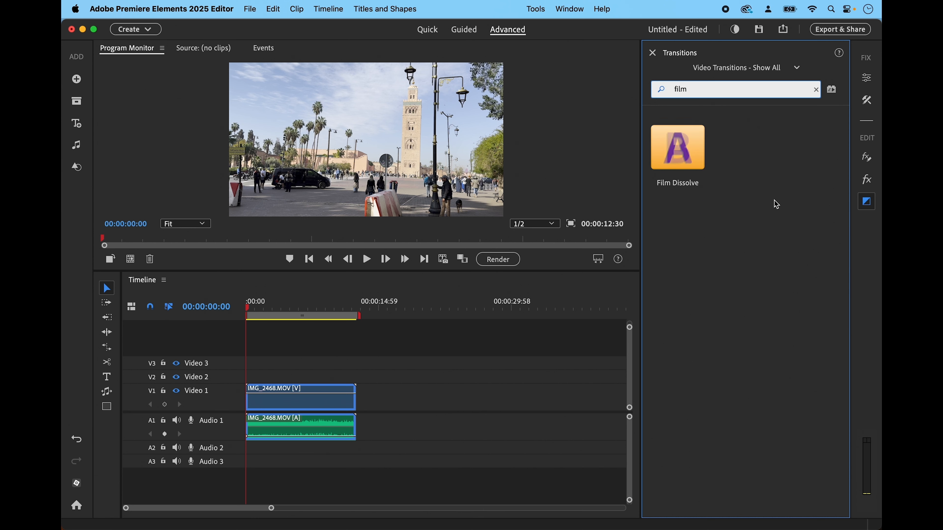
{"action": "left_click", "coordinate": [694, 152]}
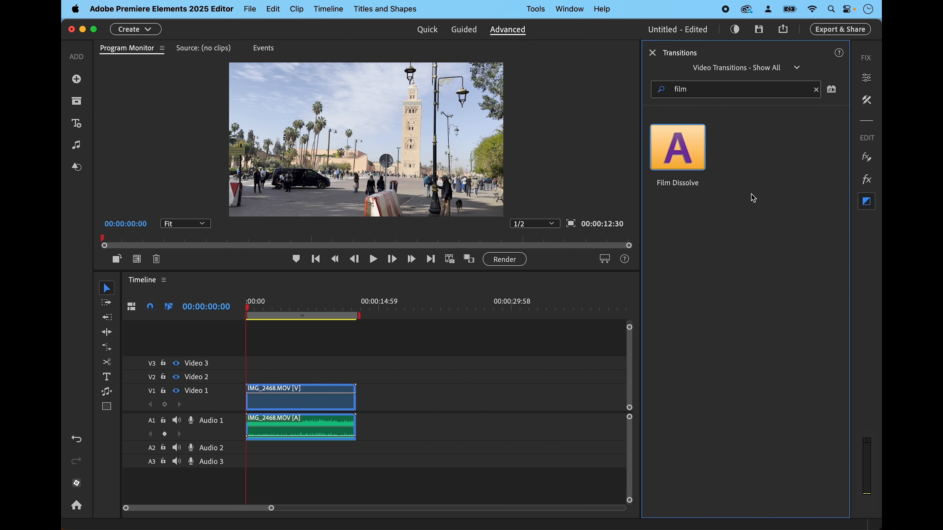
{"action": "left_click", "coordinate": [682, 134]}
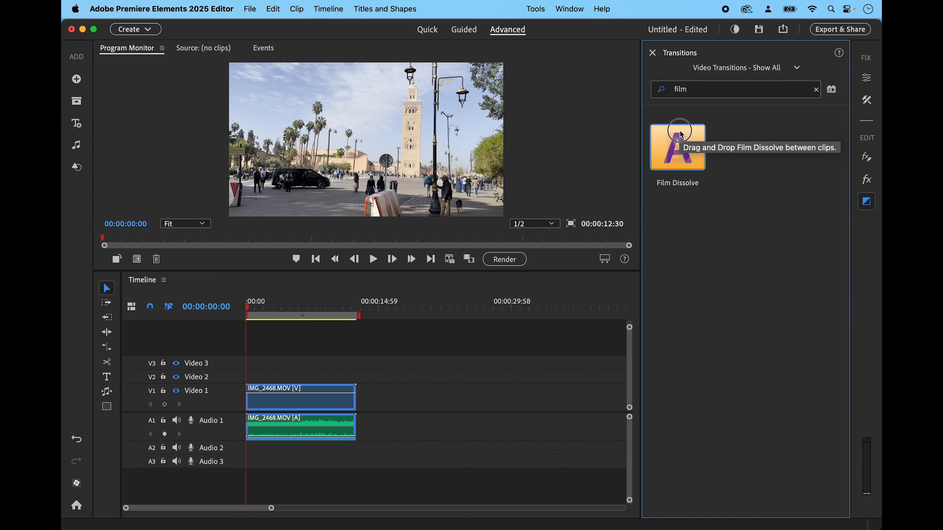
{"action": "mouse_move", "coordinate": [682, 134]}
{"action": "left_mouse_down"}
{"action": "mouse_move", "coordinate": [609, 161]}
{"action": "mouse_move", "coordinate": [318, 367]}
{"action": "mouse_move", "coordinate": [352, 396]}
{"action": "left_mouse_up"}
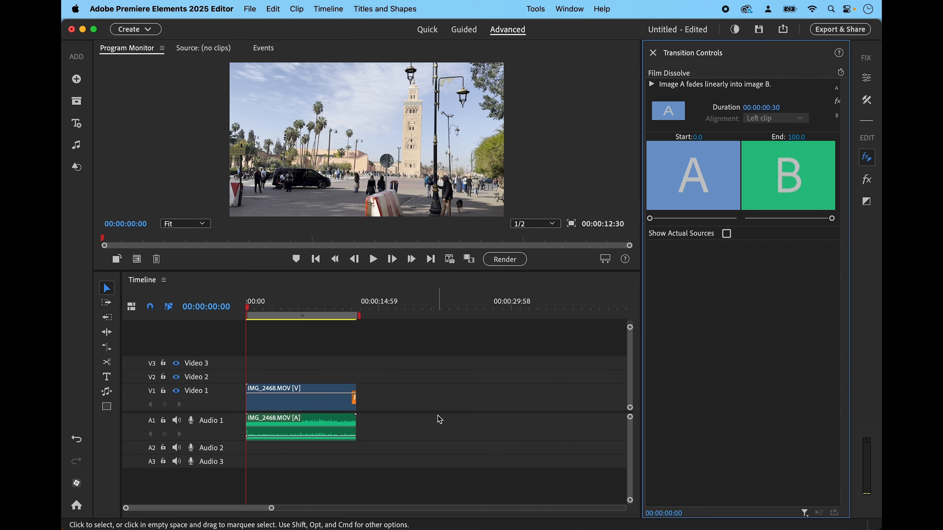
Step: Play the IMG_2468.MOV clip from about 00:00:10:05 to its end to review the Film Dissolve fade-out
{"action": "left_click_drag", "start_coordinate": [248, 309], "coordinate": [336, 312]}
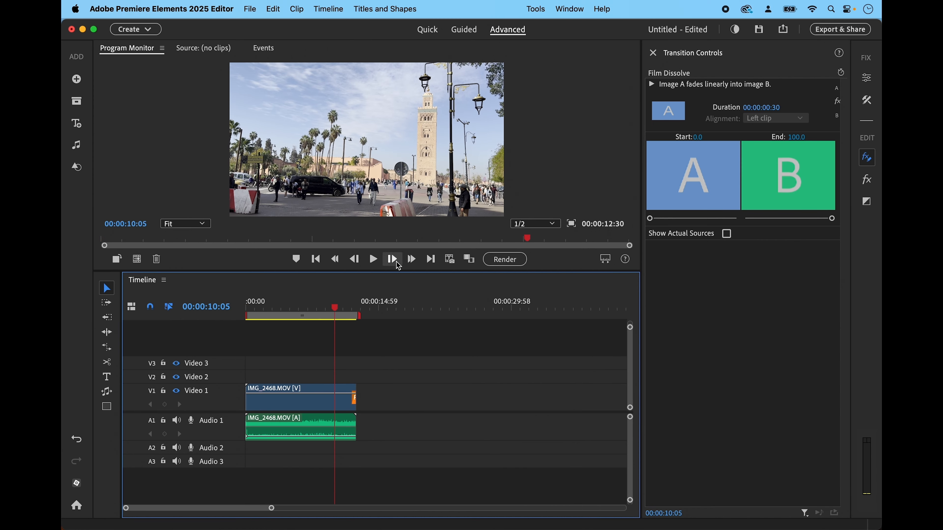
{"action": "left_click", "coordinate": [373, 259]}
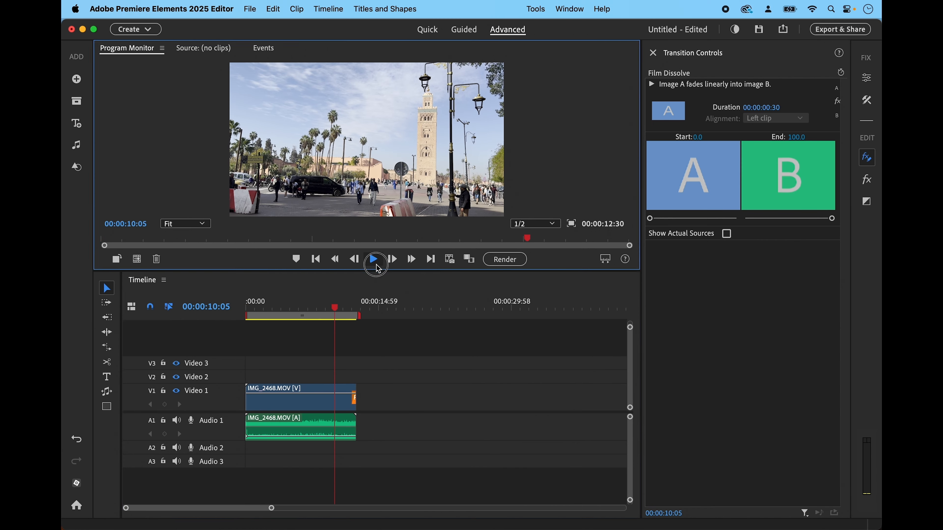
{"action": "left_click", "coordinate": [447, 348]}
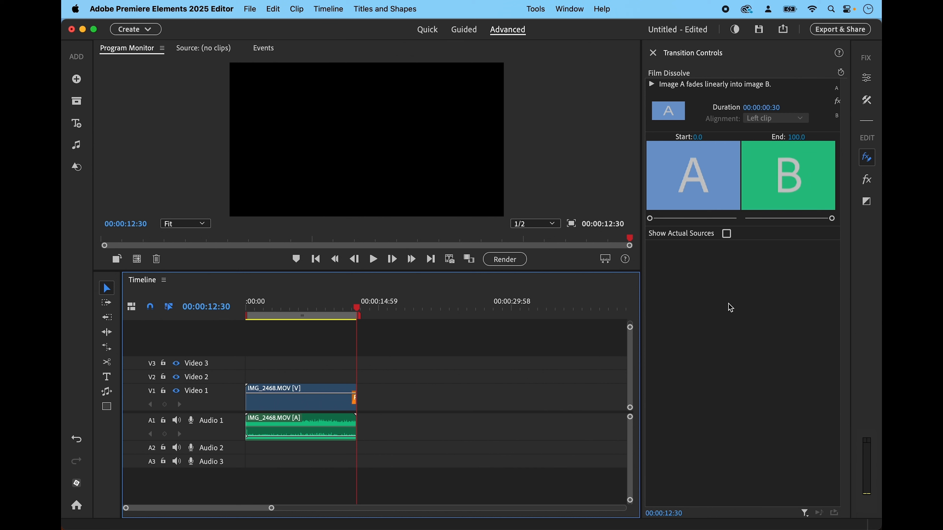
Step: Set the Film Dissolve's duration to 00:00:01:49 and preview the longer fade-out from about 00:00:08:58
{"action": "left_click", "coordinate": [765, 110]}
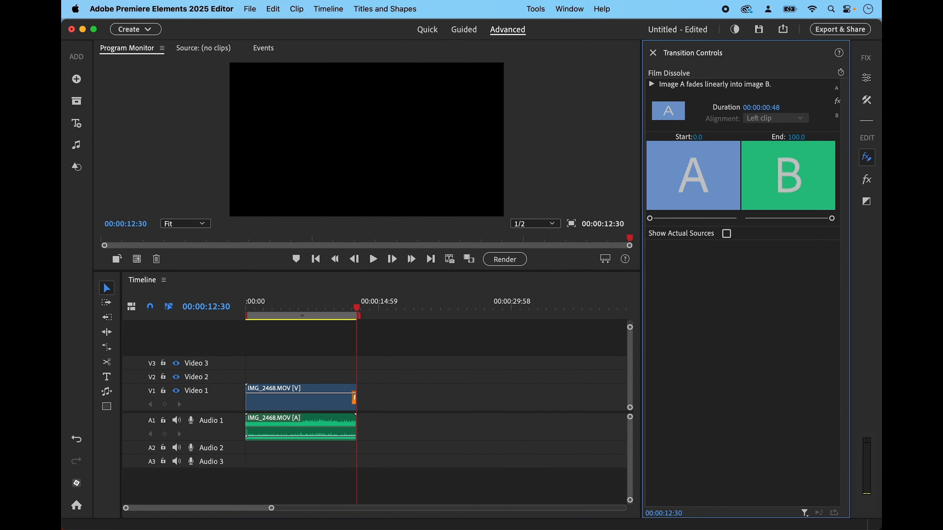
{"action": "left_click_drag", "start_coordinate": [761, 110], "coordinate": [775, 110]}
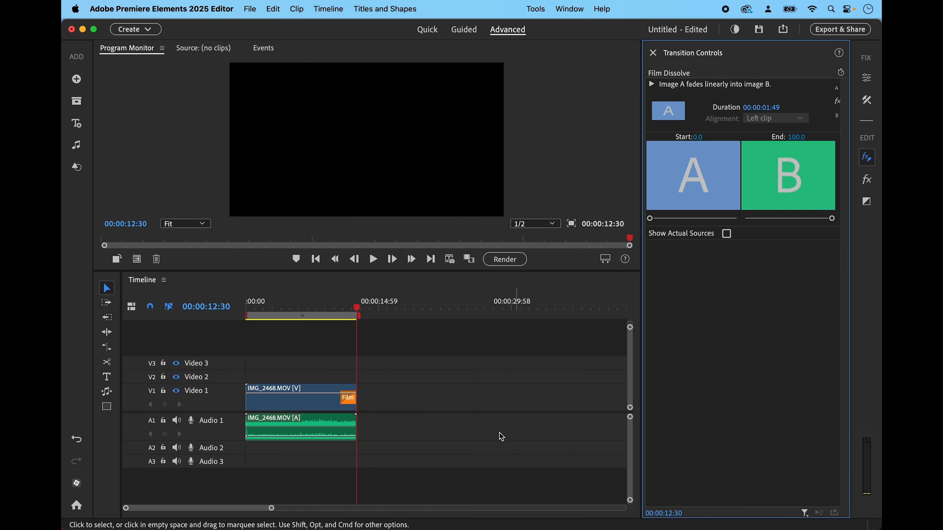
{"action": "left_click_drag", "start_coordinate": [358, 307], "coordinate": [328, 308]}
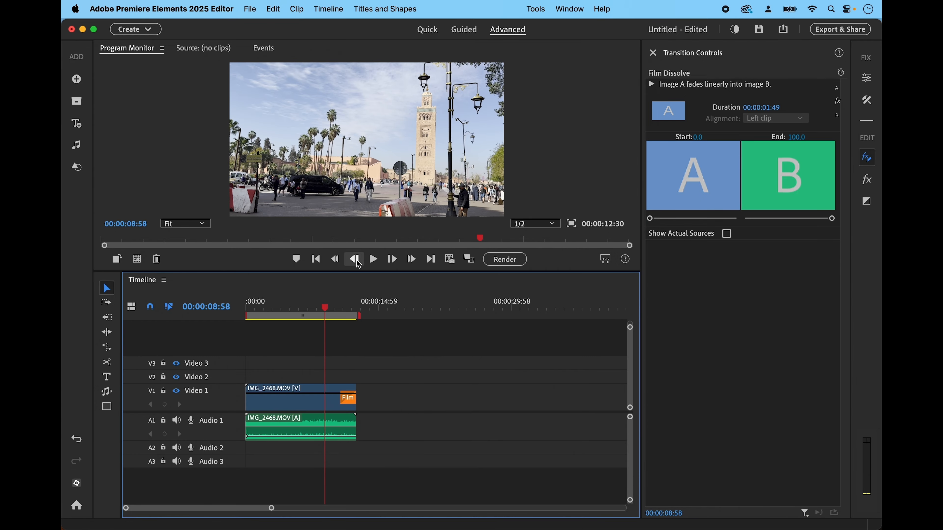
{"action": "left_click", "coordinate": [373, 259]}
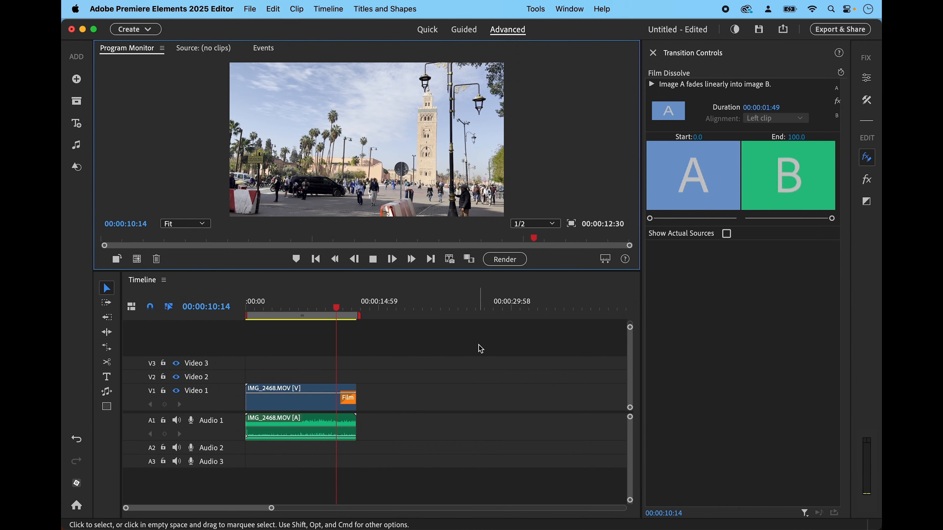